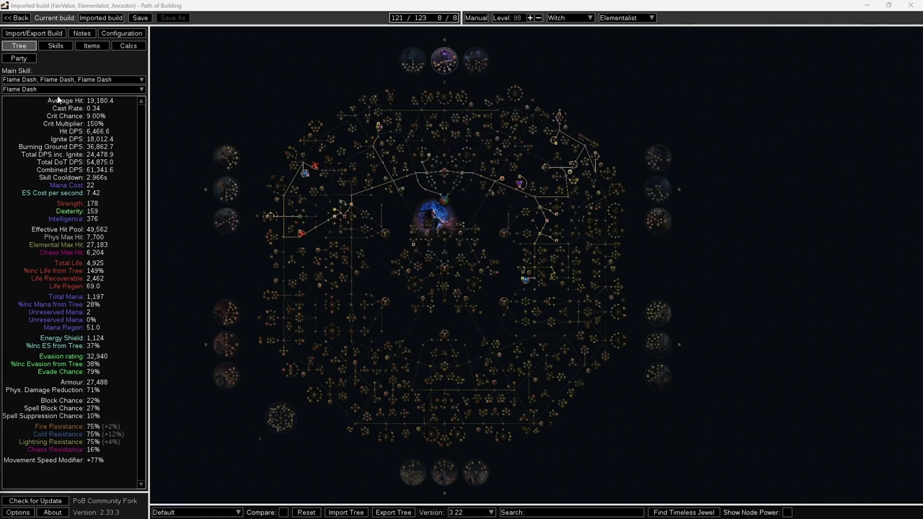
Re-import the character's passive tree, jewels, items and skills from the account, overwriting the current tree, then show the Configuration page
{"action": "left_click", "coordinate": [34, 33]}
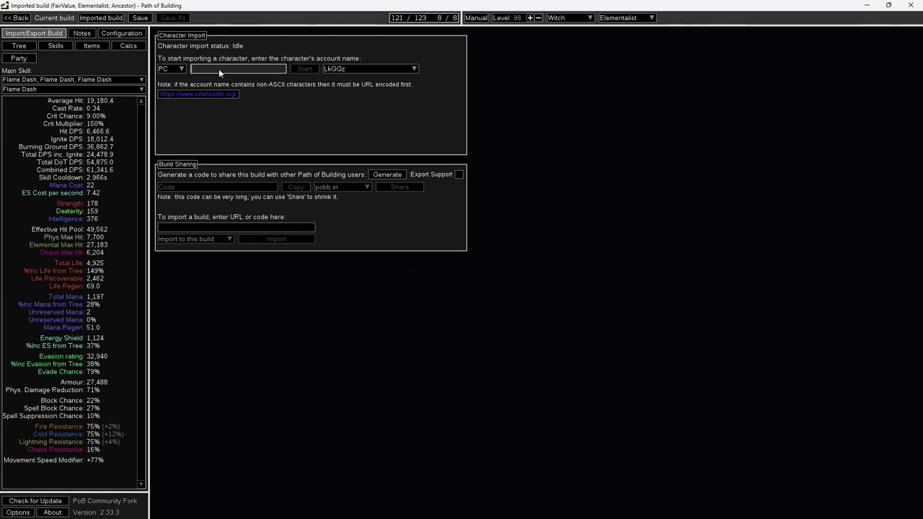
{"action": "type", "text": "LkGGz"}
{"action": "left_click", "coordinate": [303, 68]}
{"action": "left_click", "coordinate": [222, 93]}
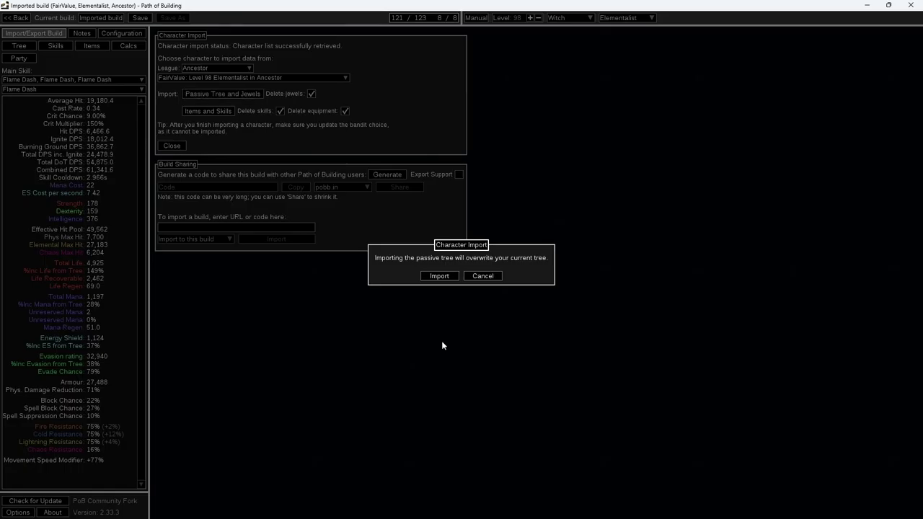
{"action": "left_click", "coordinate": [439, 277]}
{"action": "left_click", "coordinate": [199, 112]}
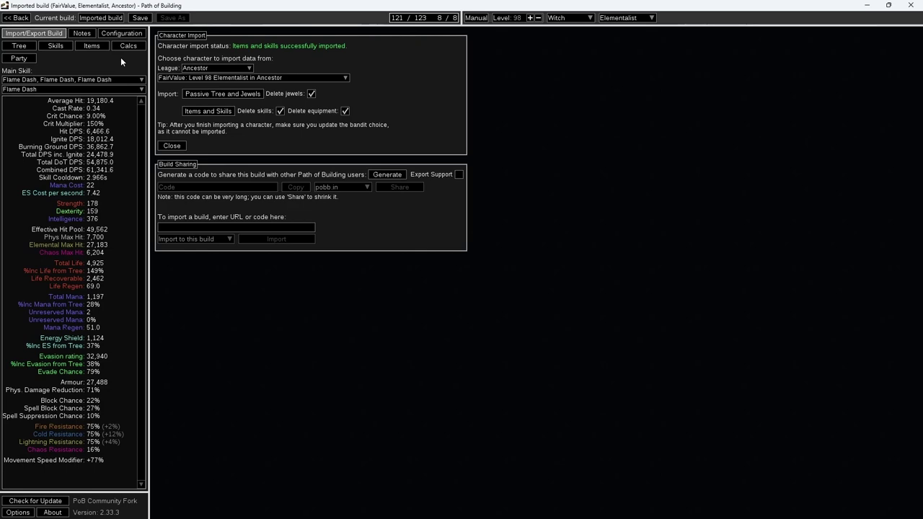
{"action": "left_click", "coordinate": [121, 34]}
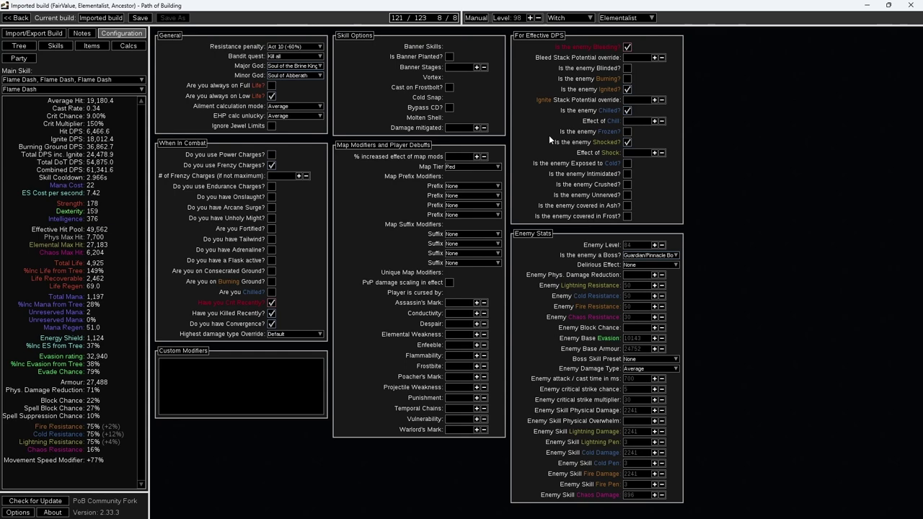
Include the Creeping Frost/Vortex and Vaal Cold Snap groups in Full DPS and enable Cold Snap
{"action": "left_click", "coordinate": [68, 45]}
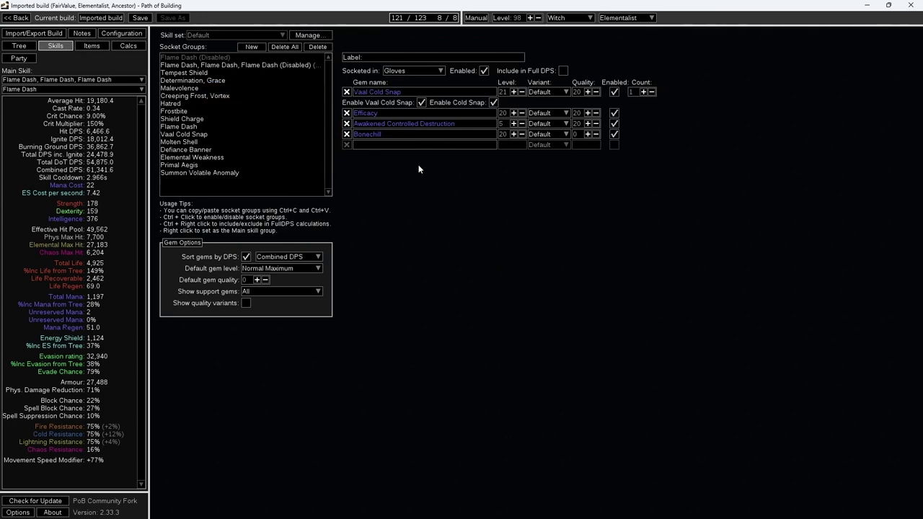
{"action": "left_click", "coordinate": [564, 71]}
{"action": "left_click", "coordinate": [281, 96]}
{"action": "left_click", "coordinate": [562, 70]}
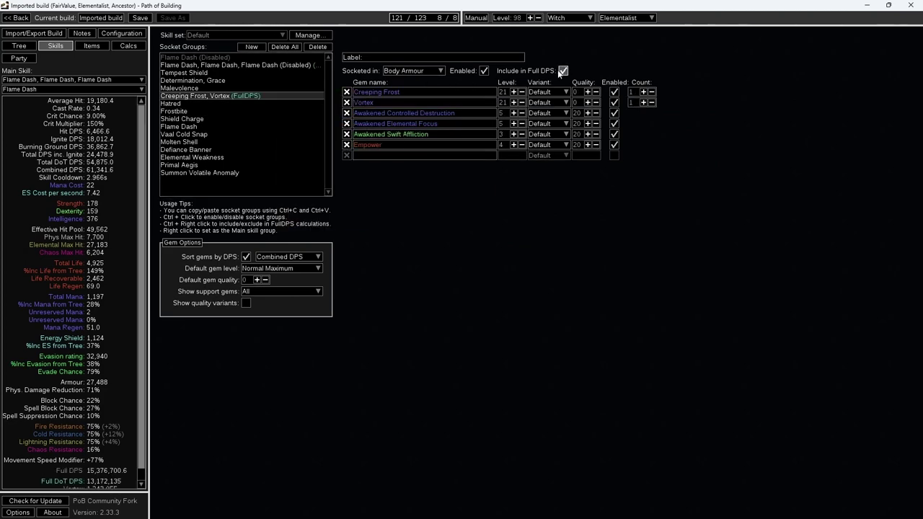
{"action": "left_click", "coordinate": [242, 134]}
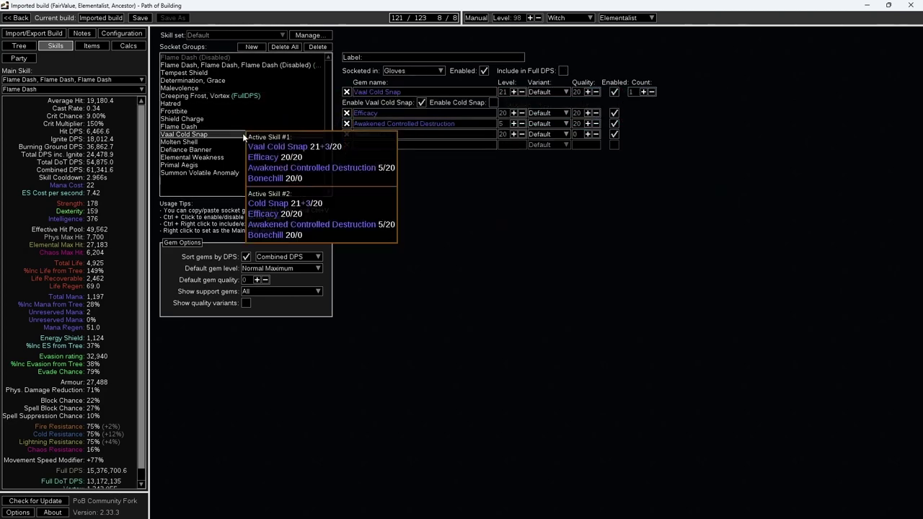
{"action": "left_click", "coordinate": [562, 71]}
{"action": "left_click", "coordinate": [494, 102]}
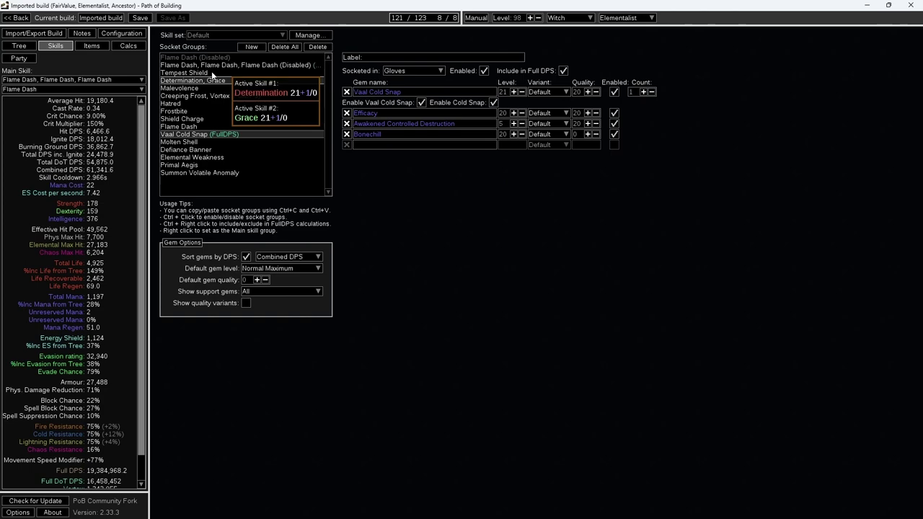
{"action": "left_click", "coordinate": [92, 45]}
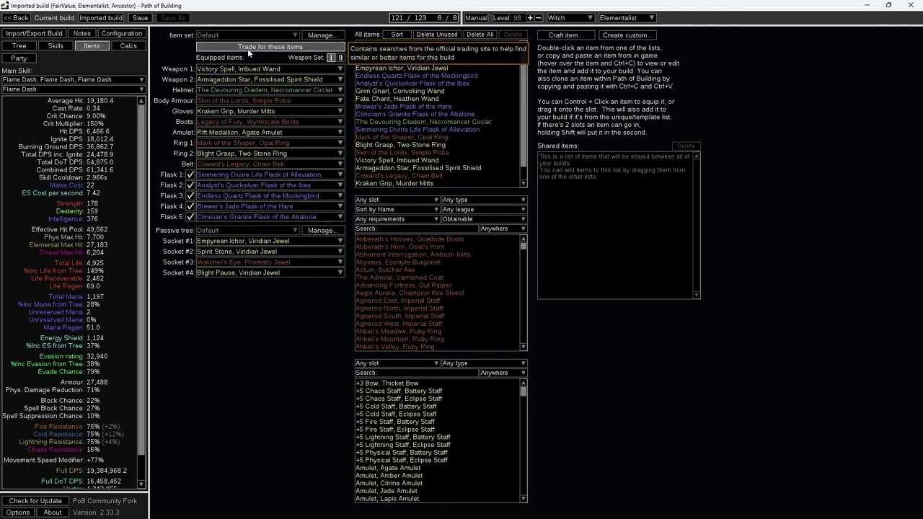
Open the trade helper on the Ancestor league and bring up its search weights
{"action": "left_click", "coordinate": [313, 48]}
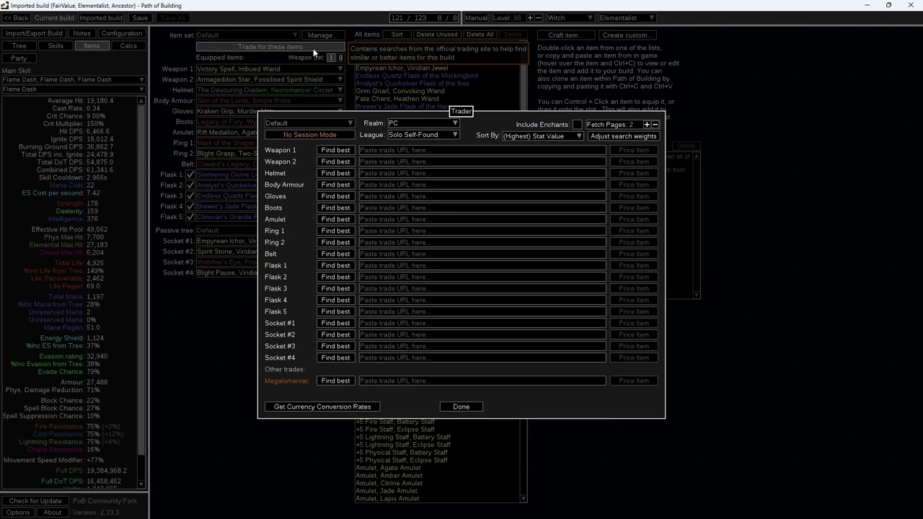
{"action": "left_click", "coordinate": [431, 135]}
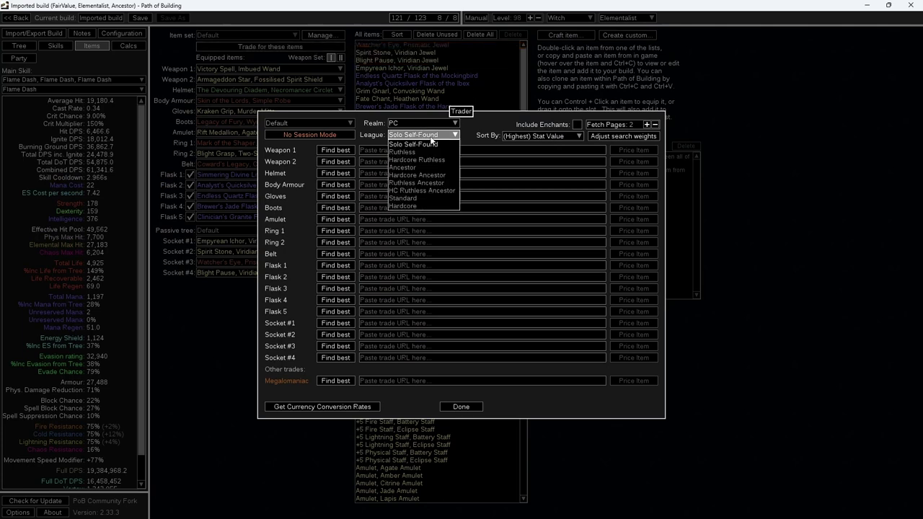
{"action": "left_click", "coordinate": [428, 167]}
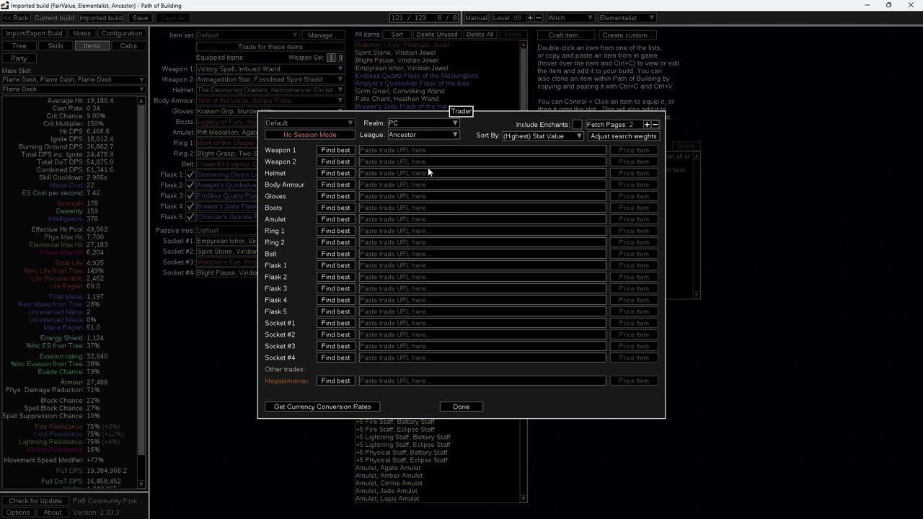
{"action": "left_click", "coordinate": [615, 137]}
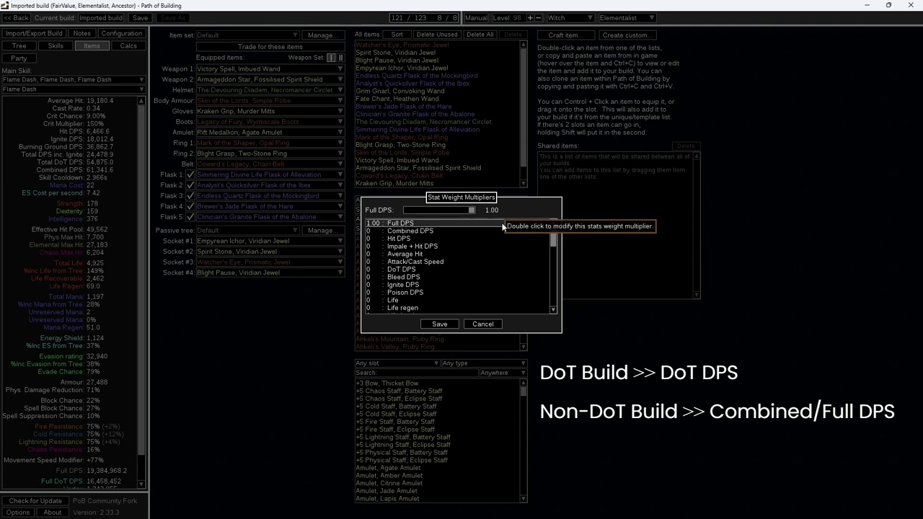
Weight trade searches by DoT DPS 1.00 only, with Full DPS at 0 and Effective Hit Pool disabled
{"action": "mouse_move", "coordinate": [472, 210]}
{"action": "left_mouse_down"}
{"action": "mouse_move", "coordinate": [406, 210]}
{"action": "mouse_move", "coordinate": [472, 209]}
{"action": "left_mouse_up"}
{"action": "left_click", "coordinate": [400, 269]}
{"action": "left_click_drag", "start_coordinate": [553, 235], "coordinate": [553, 281]}
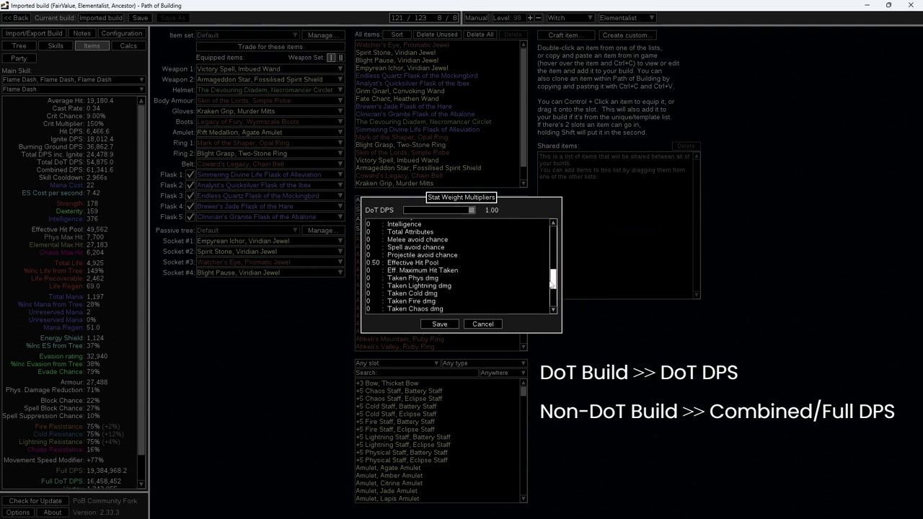
{"action": "left_click", "coordinate": [472, 263]}
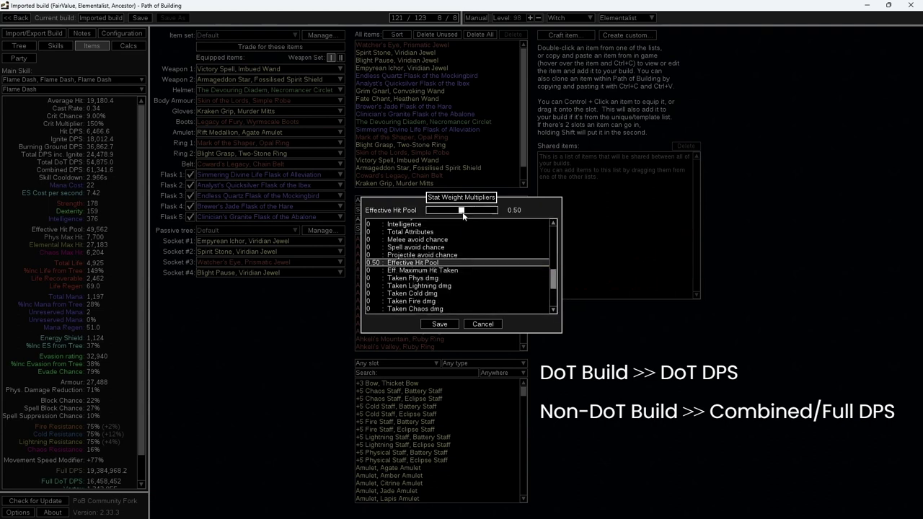
{"action": "left_click", "coordinate": [441, 325]}
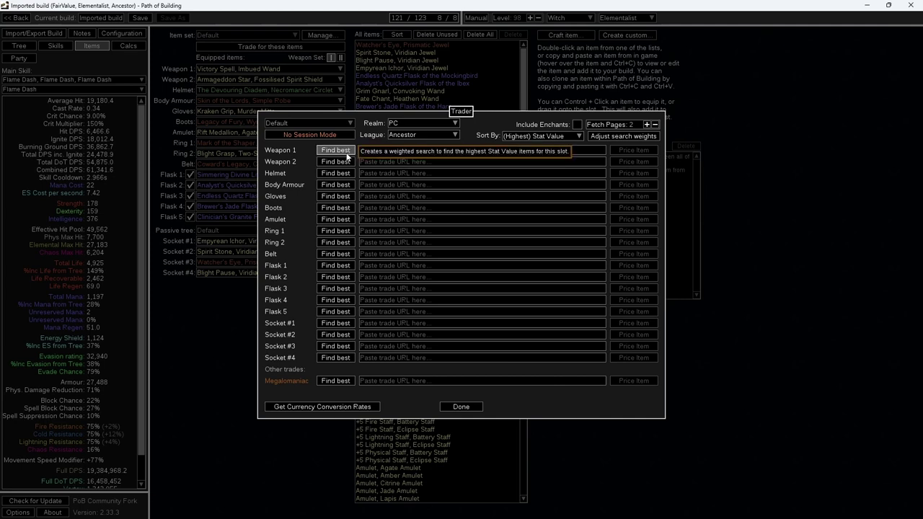
Generate the best-item search for Weapon 1 and open it on the trade site
{"action": "left_click", "coordinate": [336, 150]}
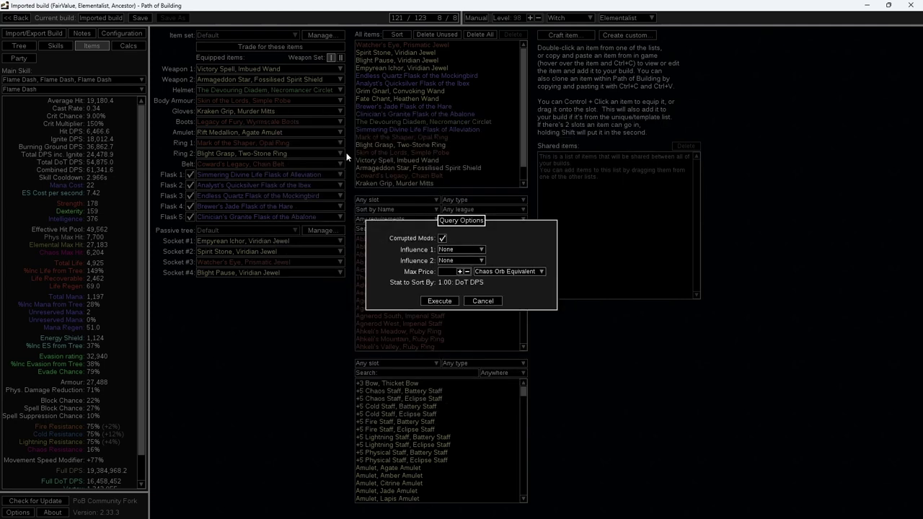
{"action": "left_click", "coordinate": [450, 300]}
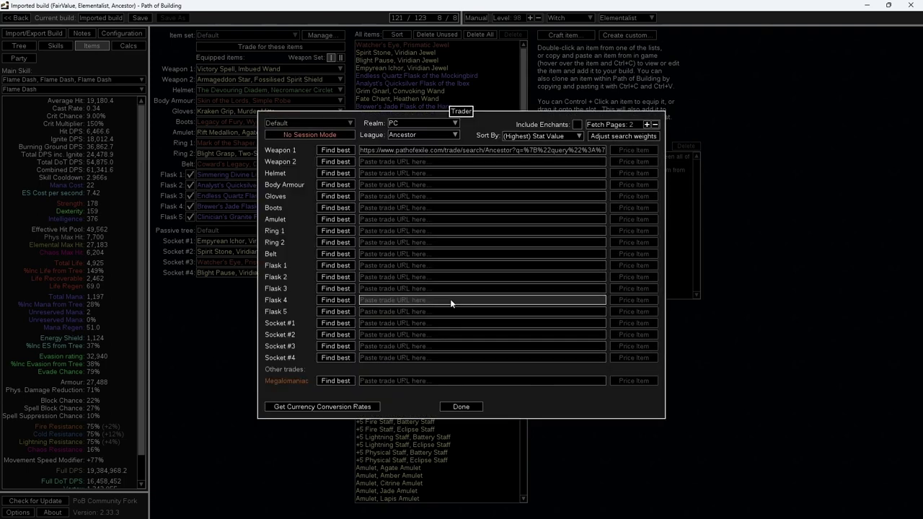
{"action": "left_click", "coordinate": [502, 150], "text": "ctrl"}
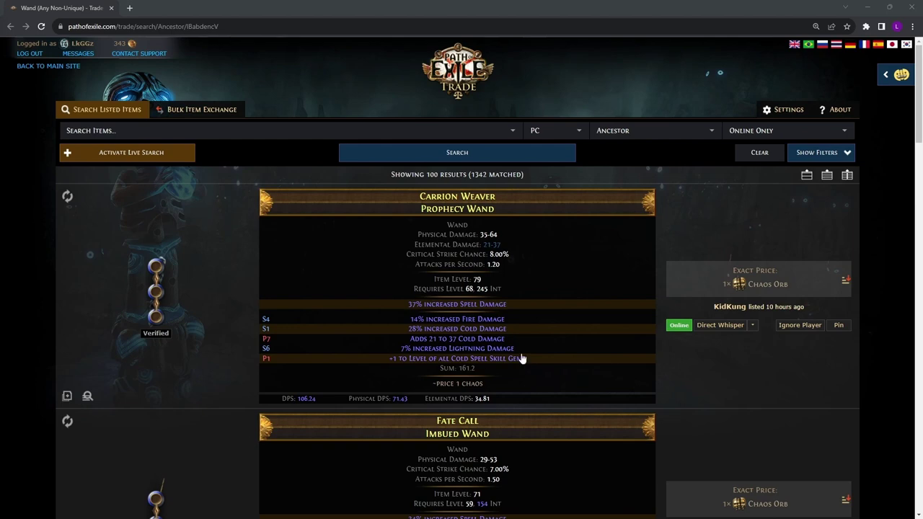
Cap the wand buyout at 4 Divine Orbs and copy the top Carrion Song listing
{"action": "left_click", "coordinate": [817, 153]}
{"action": "scroll", "coordinate": [864, 218], "scroll_direction": "down", "scroll_amount": 1}
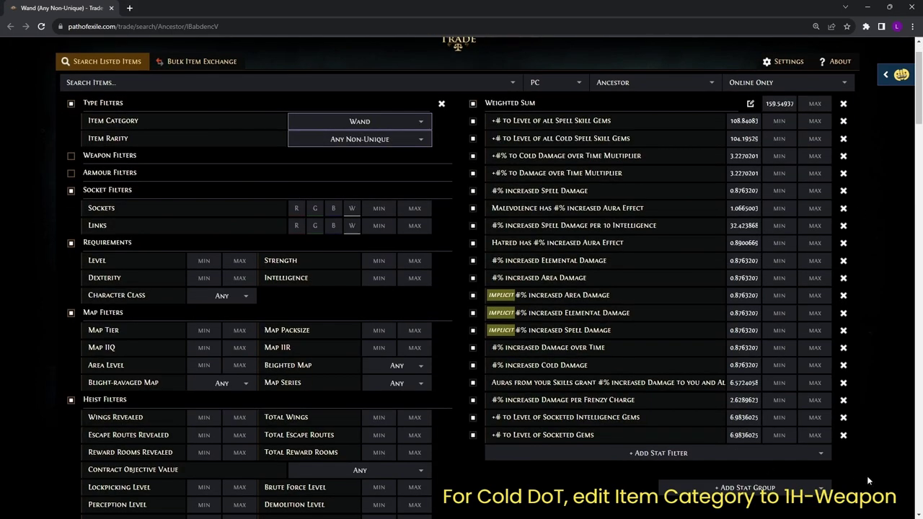
{"action": "scroll", "coordinate": [757, 440], "scroll_direction": "down", "scroll_amount": 10}
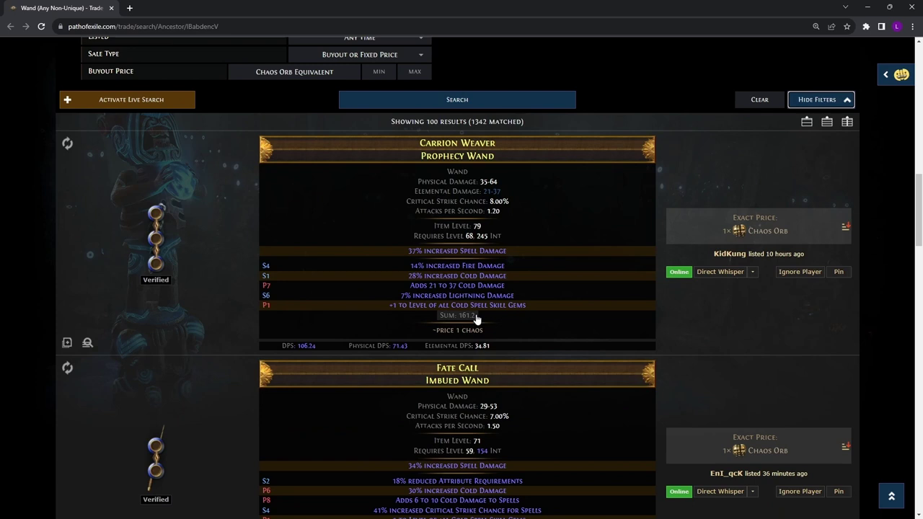
{"action": "scroll", "coordinate": [476, 318], "scroll_direction": "up", "scroll_amount": 2}
{"action": "left_click", "coordinate": [296, 169]}
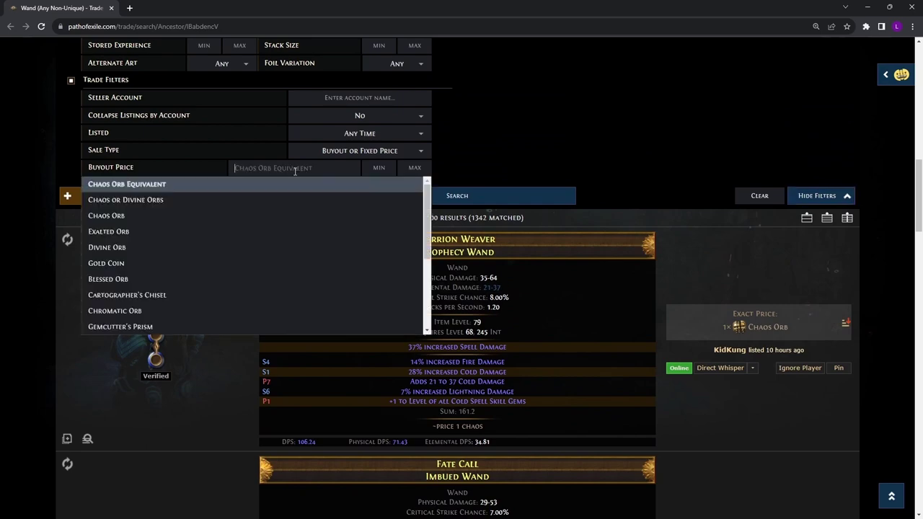
{"action": "left_click", "coordinate": [288, 246]}
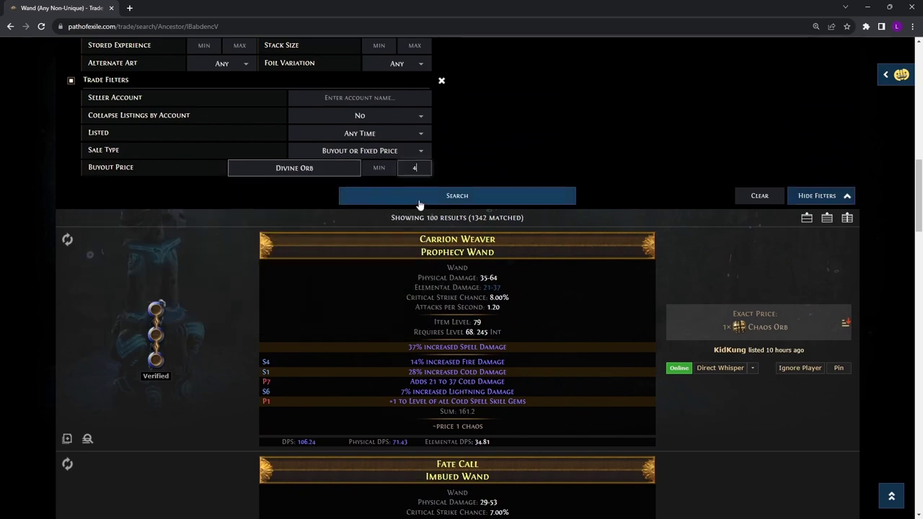
{"action": "left_click", "coordinate": [418, 199]}
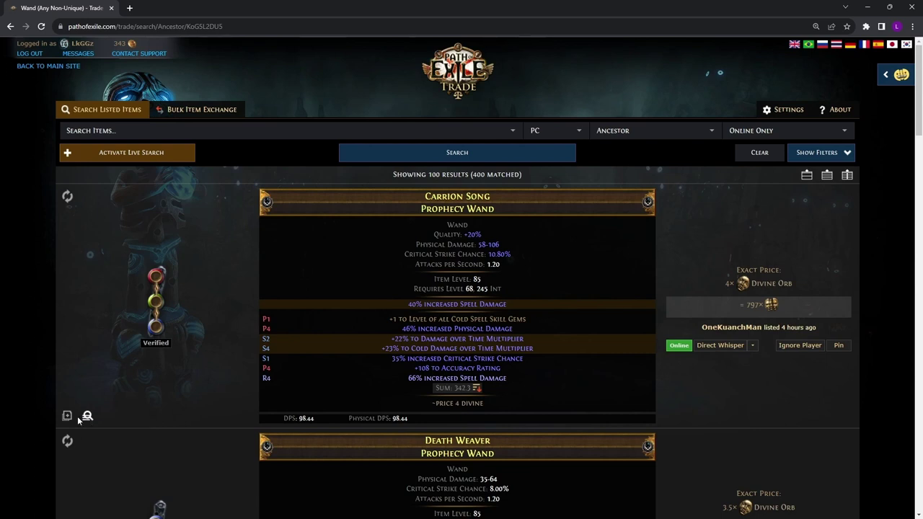
{"action": "left_click", "coordinate": [68, 418]}
Paste the copied Carrion Song Prophecy Wand into Path of Building's item editor for comparison
{"action": "key", "text": "alt+Tab"}
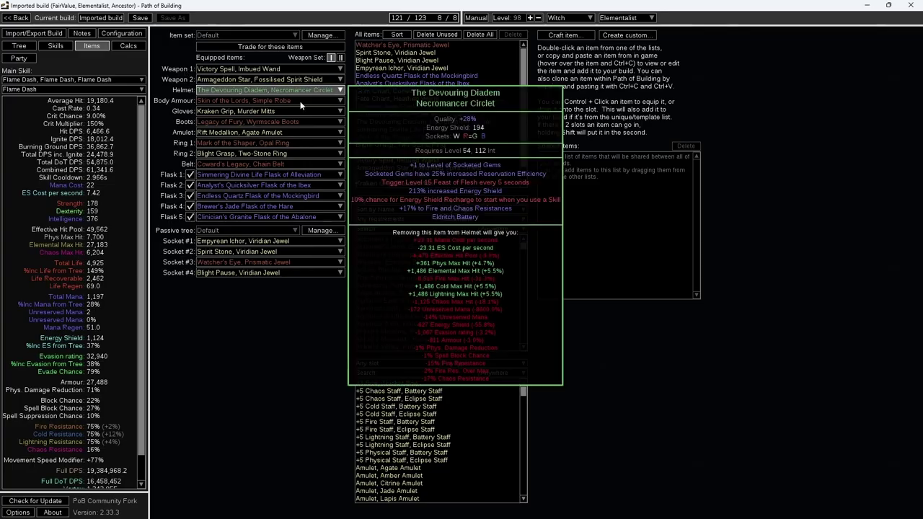
{"action": "key", "text": "ctrl+v"}
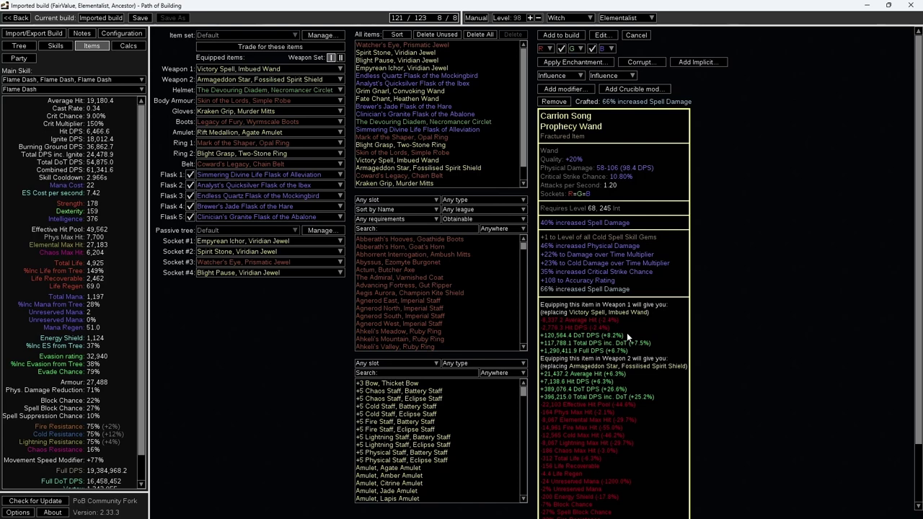
Reweight the trade search to DoT DPS only, with Full DPS at 0 and Effective Hit Pool disabled
{"action": "left_click", "coordinate": [225, 48]}
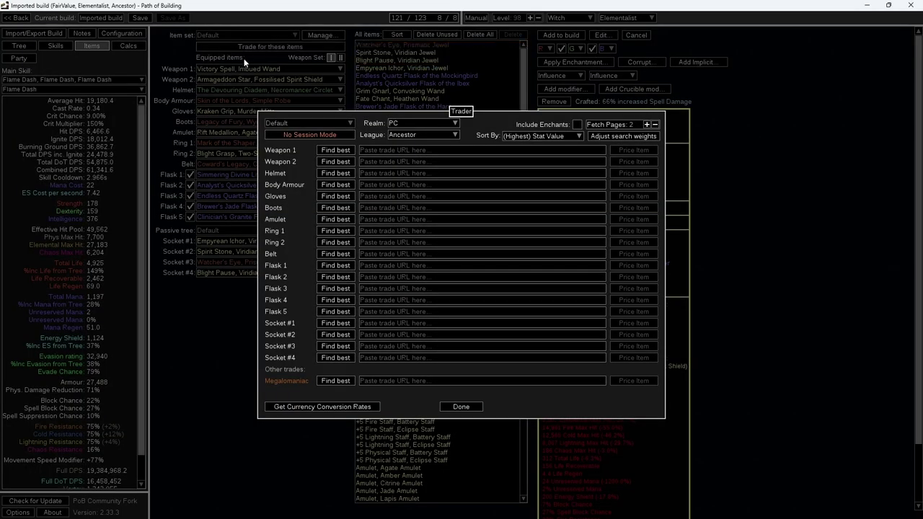
{"action": "left_click", "coordinate": [616, 137]}
{"action": "left_click_drag", "start_coordinate": [473, 215], "coordinate": [408, 209]}
{"action": "left_click", "coordinate": [476, 270]}
{"action": "scroll", "coordinate": [462, 249], "scroll_direction": "down", "scroll_amount": 10}
{"action": "left_click", "coordinate": [462, 249]}
{"action": "left_click", "coordinate": [446, 326]}
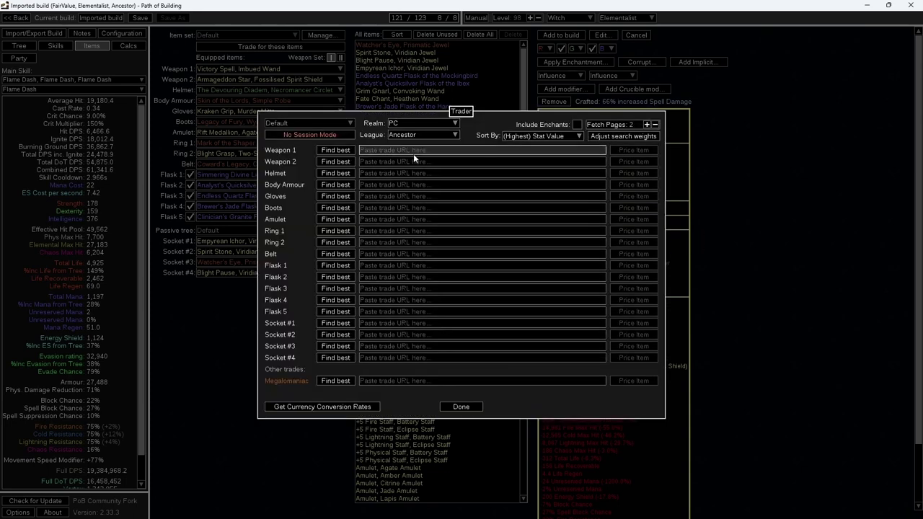
Generate the best-item search for the Weapon 2 shield and open it on the trade site
{"action": "left_click", "coordinate": [336, 151]}
{"action": "left_click", "coordinate": [448, 300]}
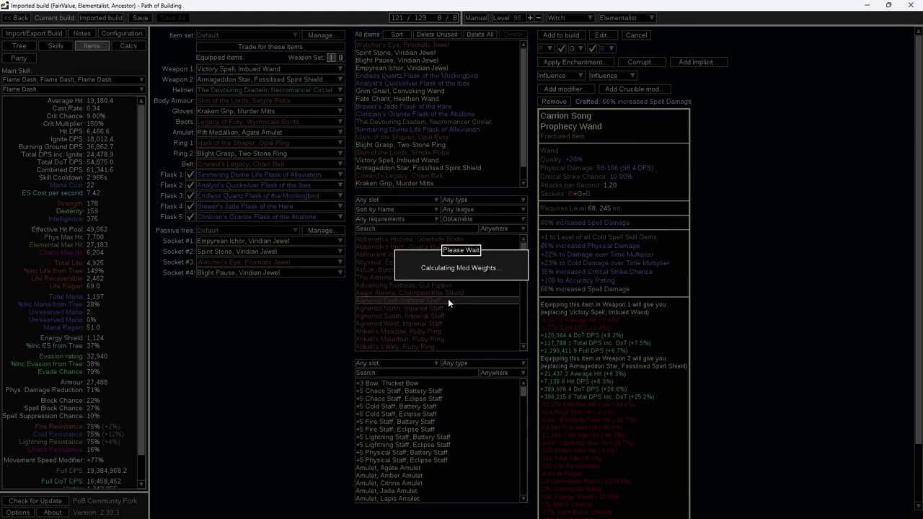
{"action": "left_click", "coordinate": [388, 166]}
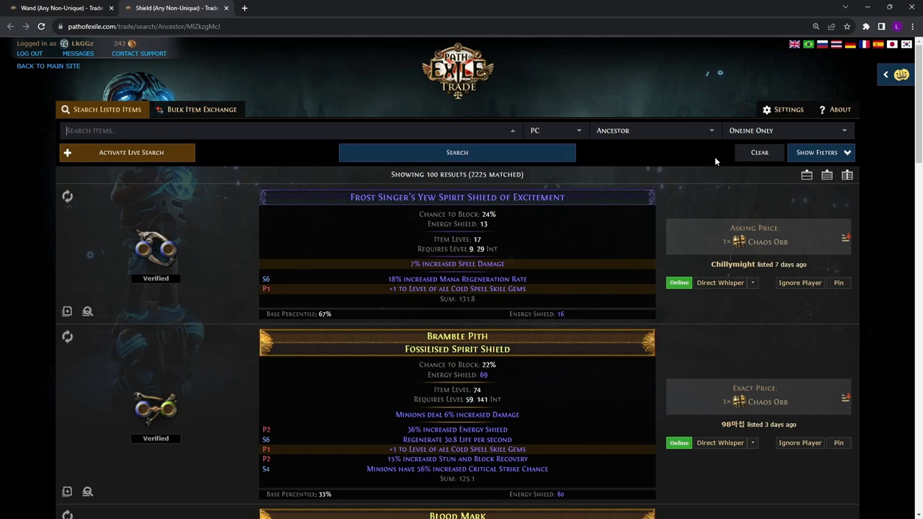
Add an And stat group requiring at least 100 pseudo total maximum Life, and rerun the shield search
{"action": "left_click", "coordinate": [817, 152]}
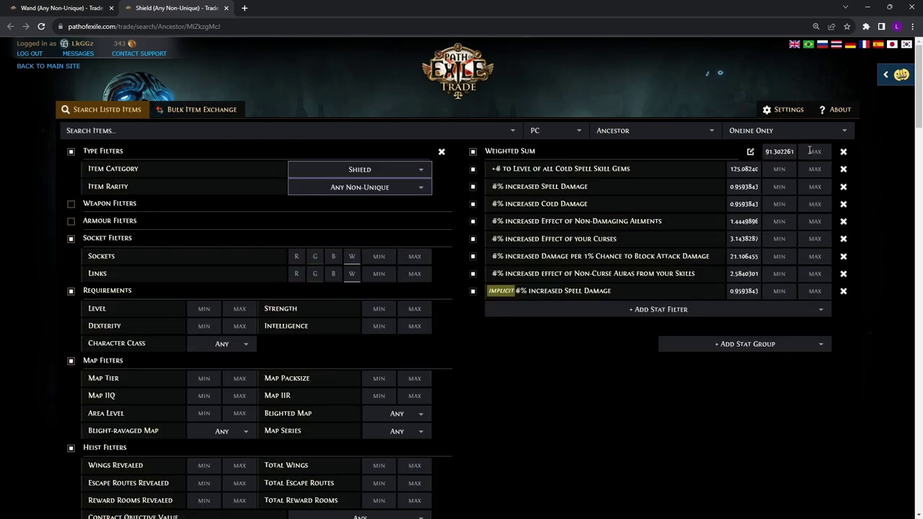
{"action": "left_click", "coordinate": [767, 352]}
{"action": "left_click", "coordinate": [747, 372]}
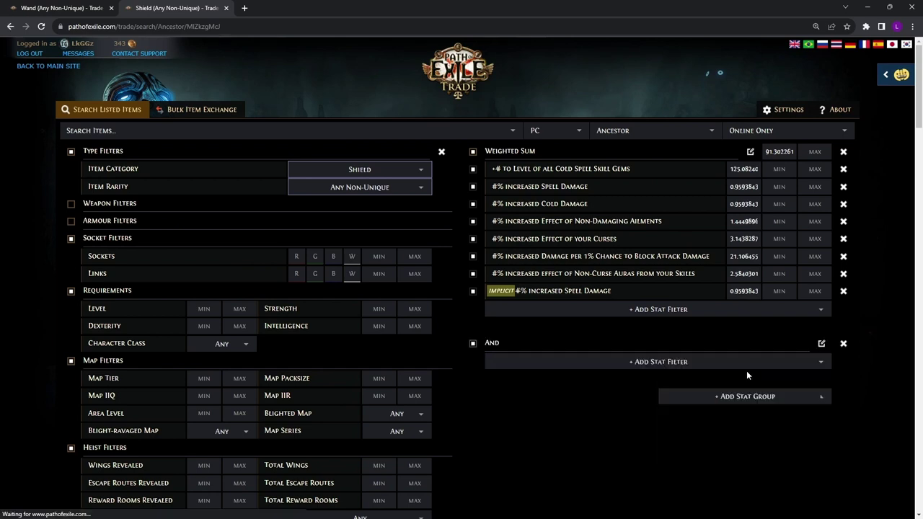
{"action": "left_click", "coordinate": [696, 363]}
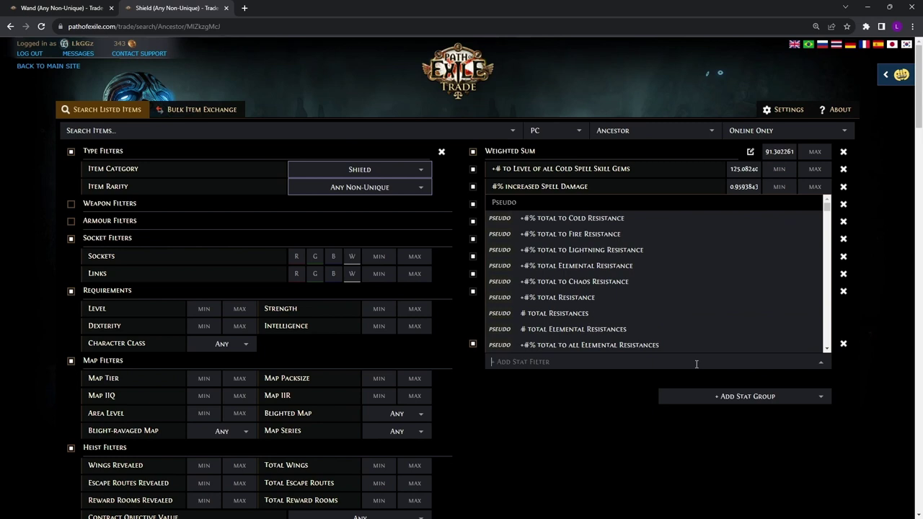
{"action": "type", "text": "life"}
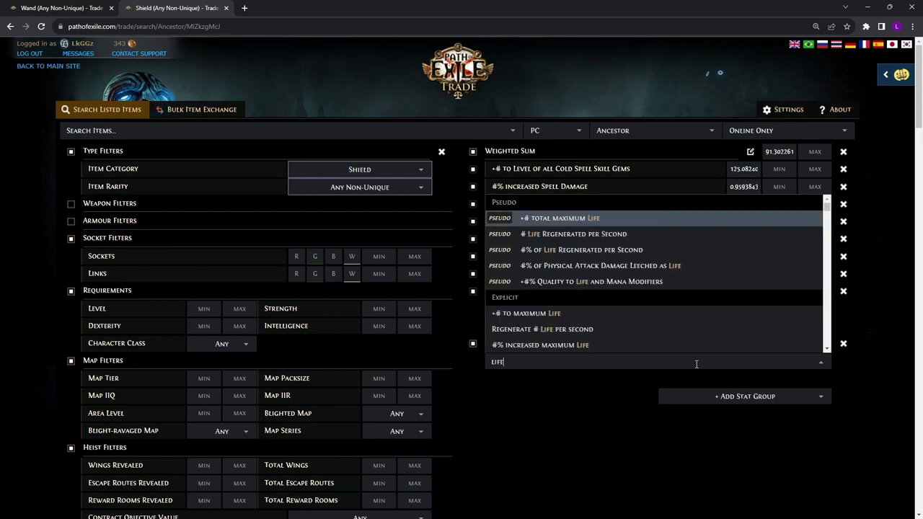
{"action": "key", "text": "Return"}
{"action": "left_click", "coordinate": [777, 361]}
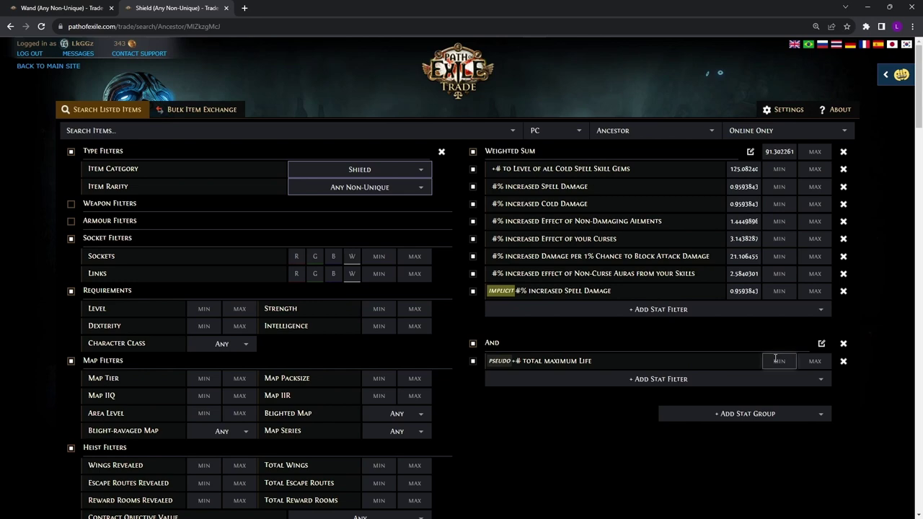
{"action": "type", "text": "100"}
{"action": "key", "text": "Return"}
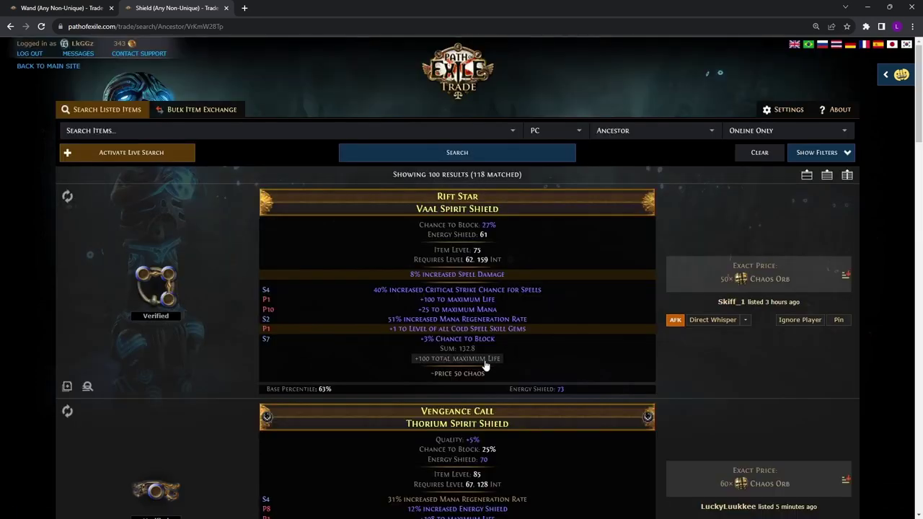
{"action": "key", "text": "Return"}
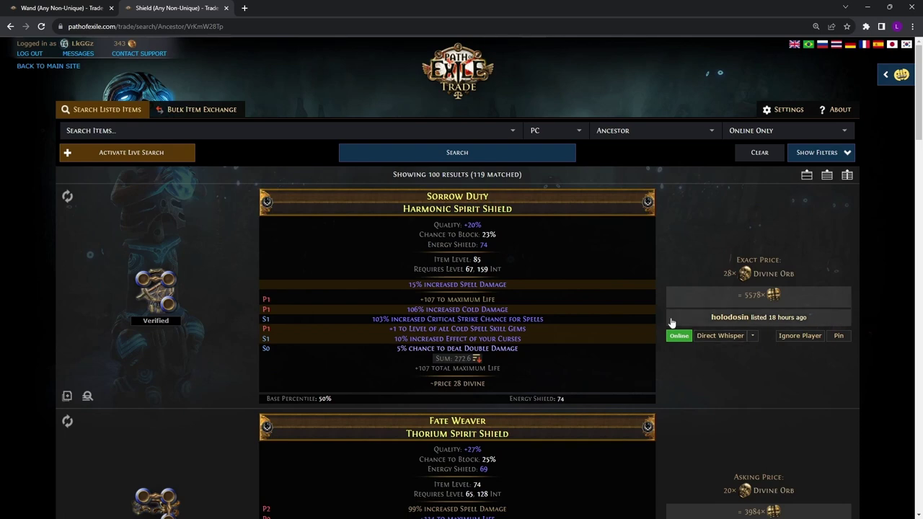
Price shields in Divine Orbs, sort by weighted sum, and paste the top Beast Call shield into Path of Building
{"action": "left_click", "coordinate": [490, 304]}
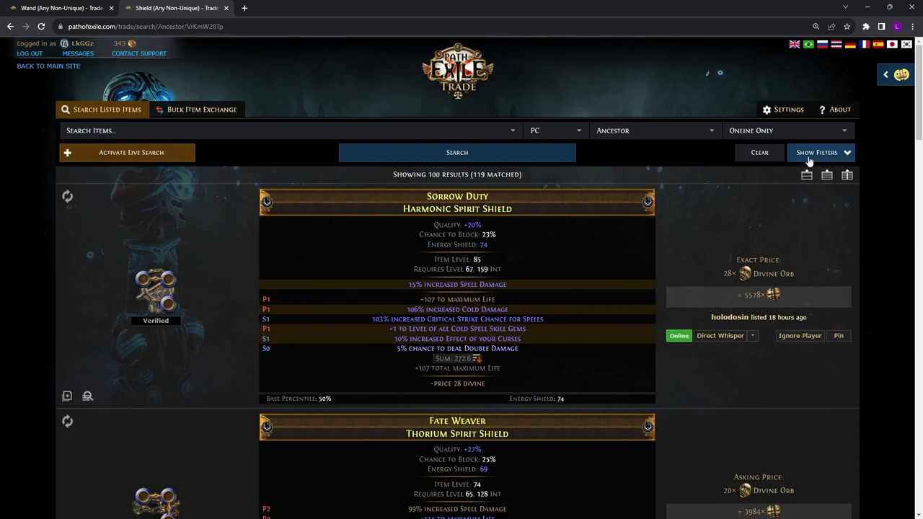
{"action": "scroll", "coordinate": [473, 296], "scroll_direction": "down", "scroll_amount": 8}
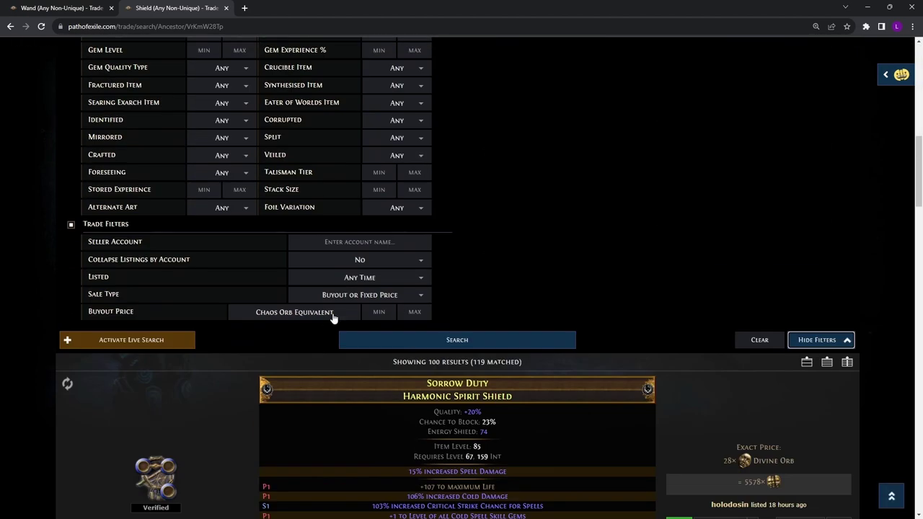
{"action": "left_click", "coordinate": [333, 316]}
{"action": "left_click", "coordinate": [287, 394]}
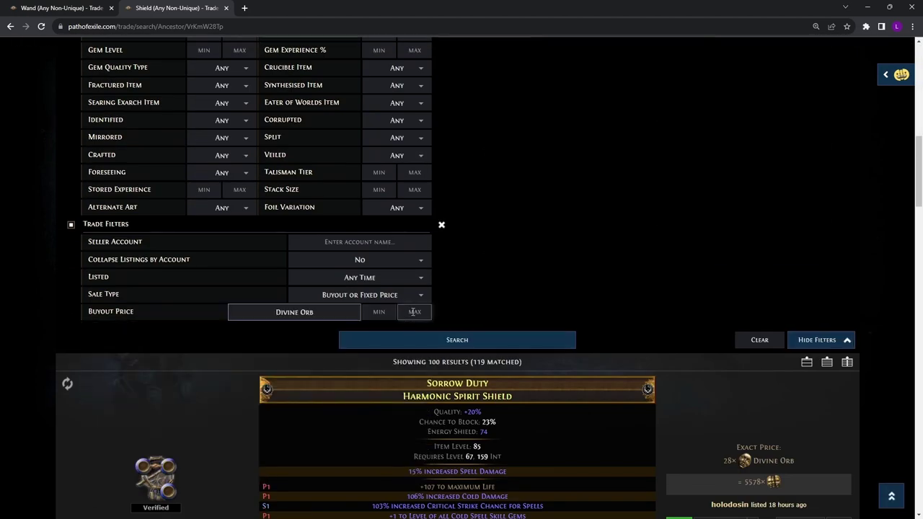
{"action": "left_click", "coordinate": [424, 336]}
{"action": "left_click", "coordinate": [468, 349]}
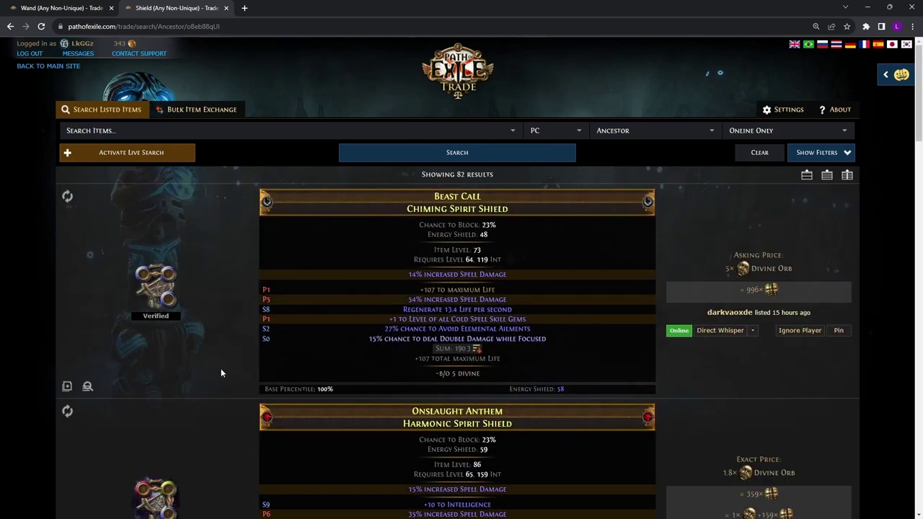
{"action": "left_click", "coordinate": [67, 386]}
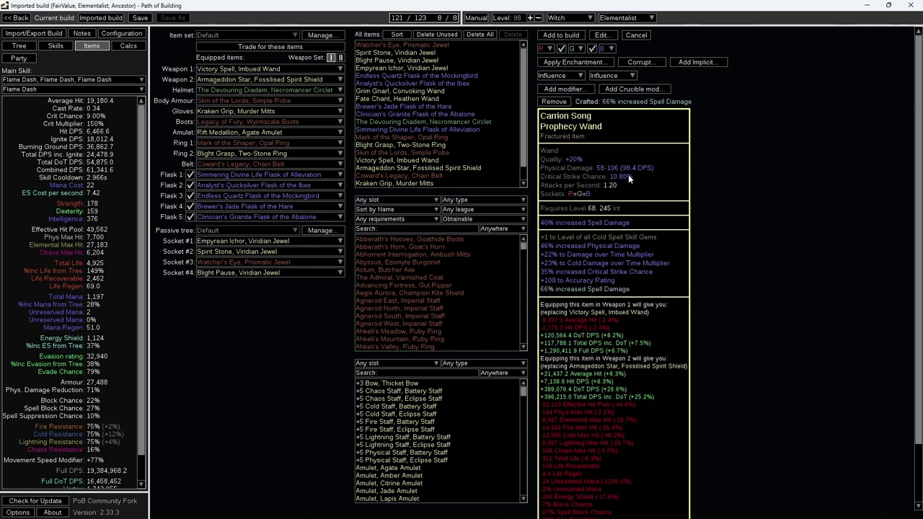
{"action": "key", "text": "ctrl+v"}
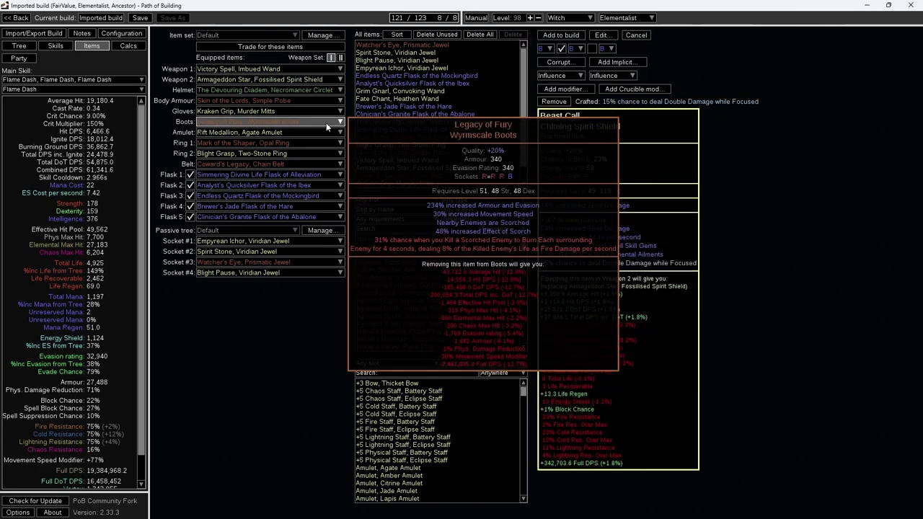
Save trade weights of DoT DPS 1.00 with Effective Hit Pool disabled
{"action": "left_click", "coordinate": [220, 46]}
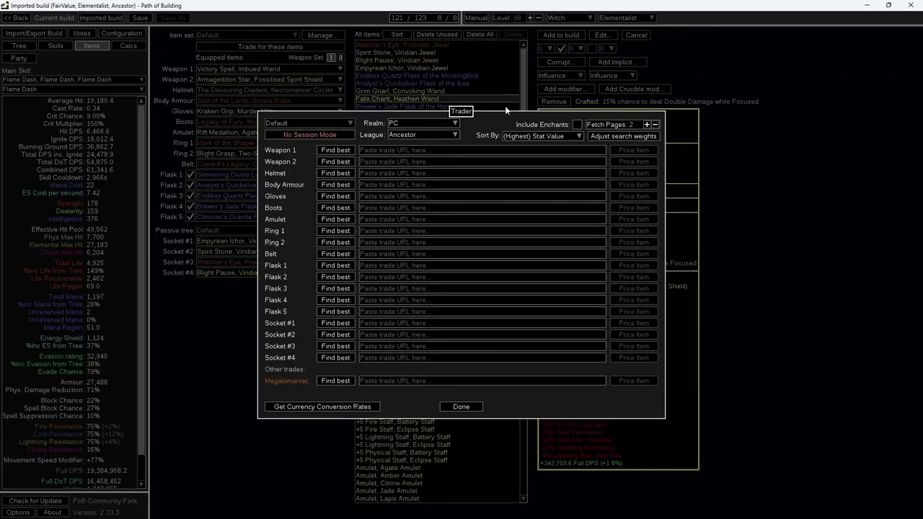
{"action": "left_click", "coordinate": [611, 136]}
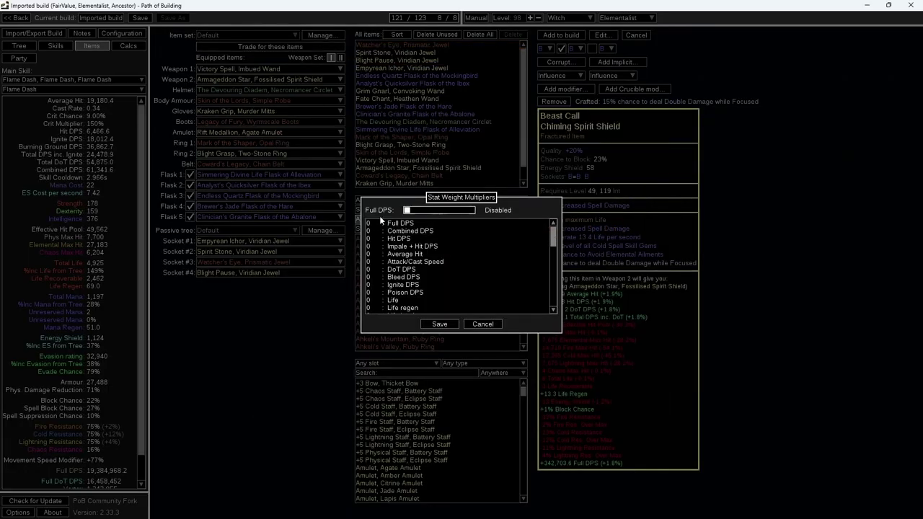
{"action": "double_click", "coordinate": [401, 269]}
{"action": "left_click_drag", "start_coordinate": [406, 210], "coordinate": [472, 209]}
{"action": "left_click_drag", "start_coordinate": [553, 238], "coordinate": [552, 279]}
{"action": "double_click", "coordinate": [452, 271]}
{"action": "left_click_drag", "start_coordinate": [463, 210], "coordinate": [402, 209]}
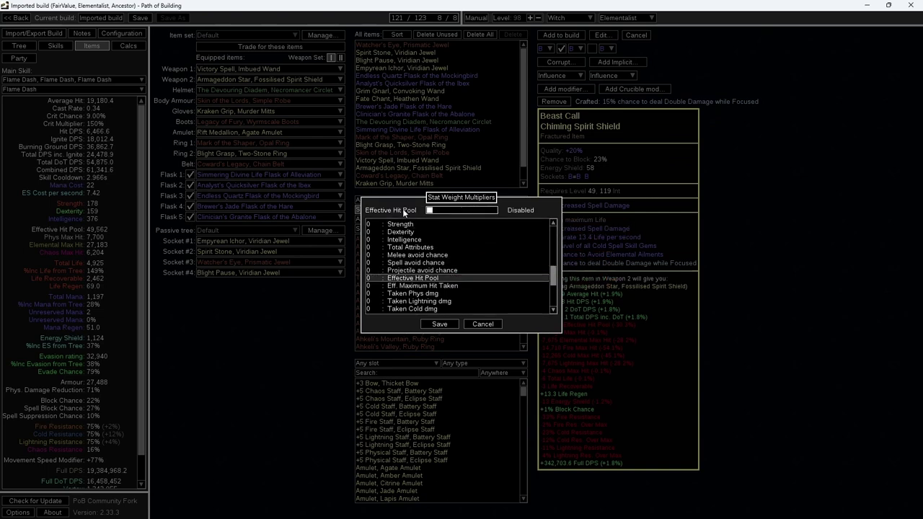
{"action": "left_click", "coordinate": [450, 328]}
Generate the best-amulet search and open its results on the trade site
{"action": "left_click", "coordinate": [327, 220]}
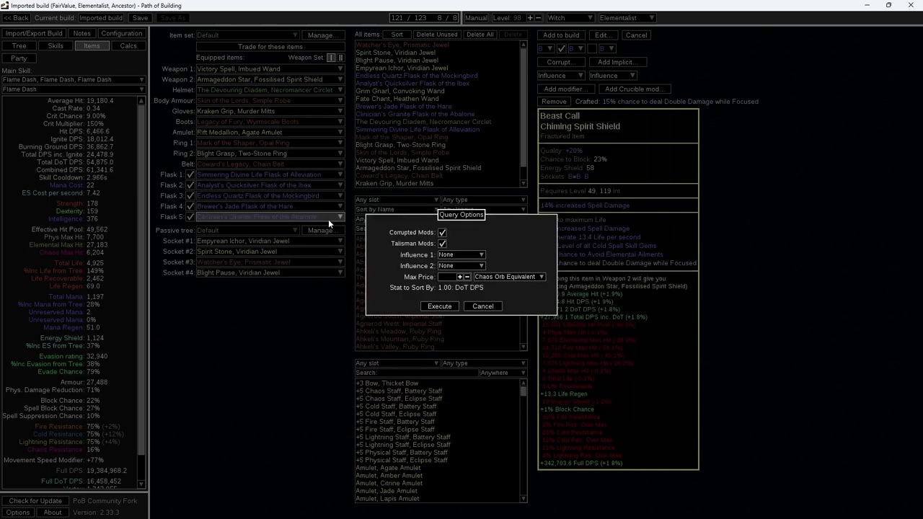
{"action": "left_click", "coordinate": [441, 307]}
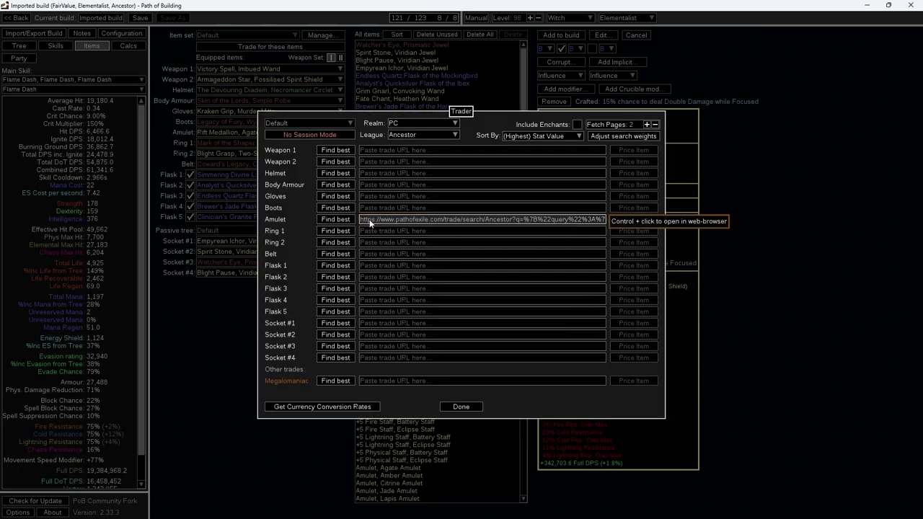
{"action": "left_click", "coordinate": [370, 220], "text": "ctrl"}
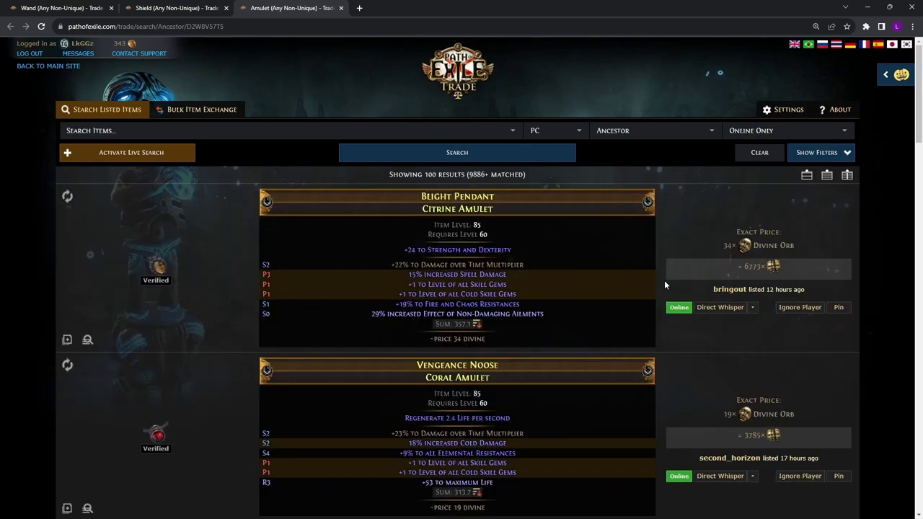
Copy the first amulet listing, the Blight Pendant Citrine Amulet, from the trade results
{"action": "scroll", "coordinate": [592, 325], "scroll_direction": "down", "scroll_amount": 1}
{"action": "scroll", "coordinate": [592, 330], "scroll_direction": "down", "scroll_amount": 1}
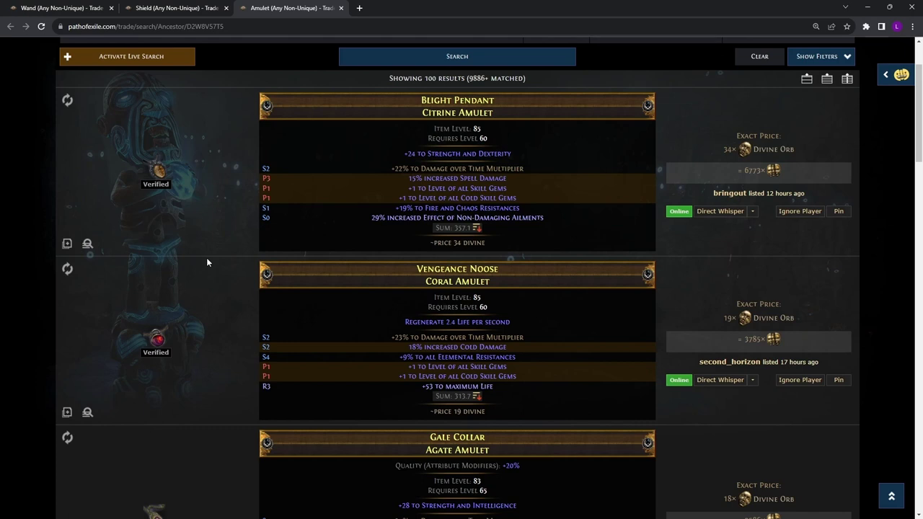
{"action": "left_click", "coordinate": [67, 243]}
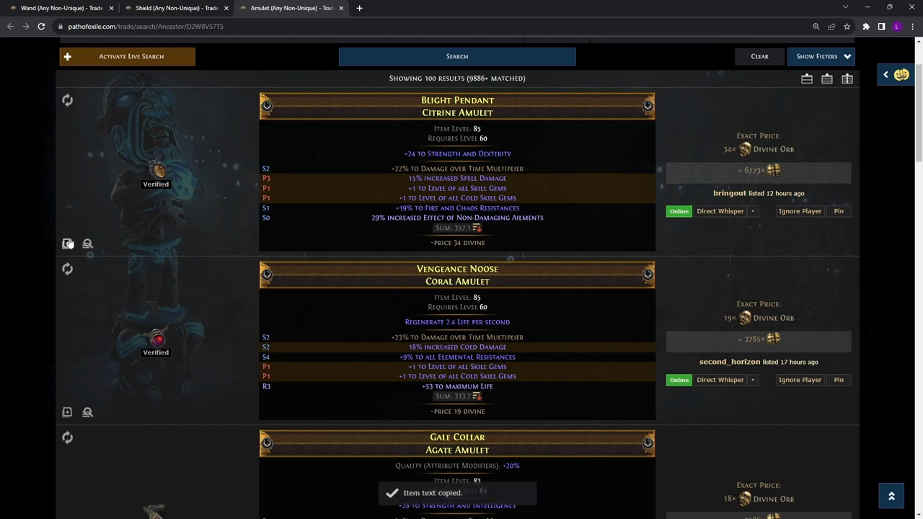
Paste the Blight Pendant into Path of Building and anoint it with Ash, Frost and Storm
{"action": "key", "text": "alt+Tab"}
{"action": "key", "text": "ctrl+v"}
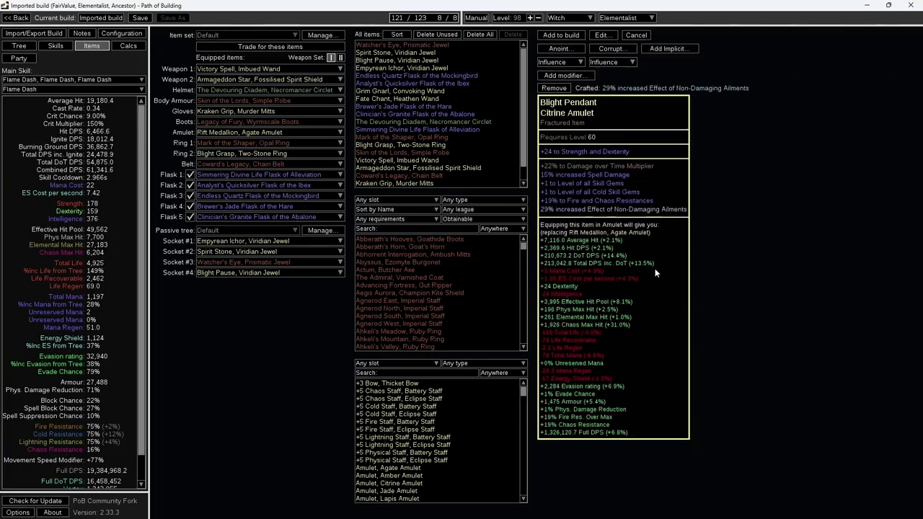
{"action": "left_click", "coordinate": [559, 48]}
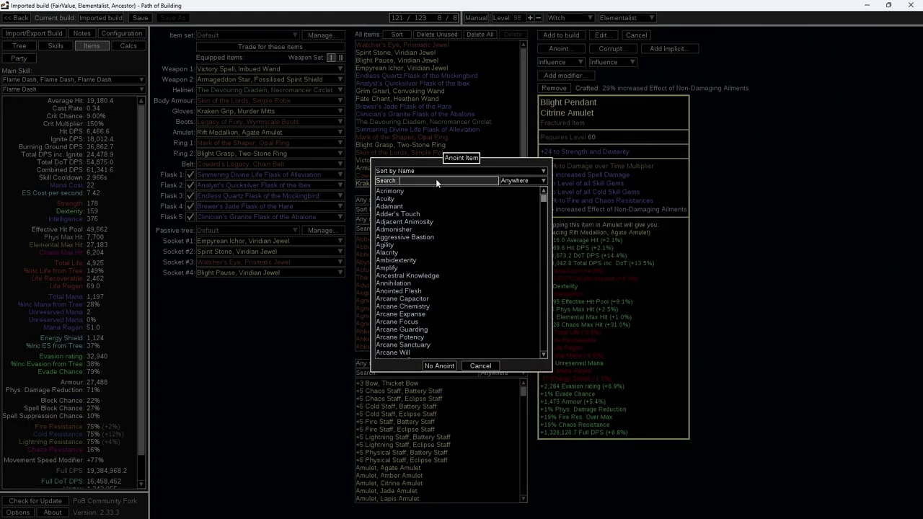
{"action": "type", "text": "frost"}
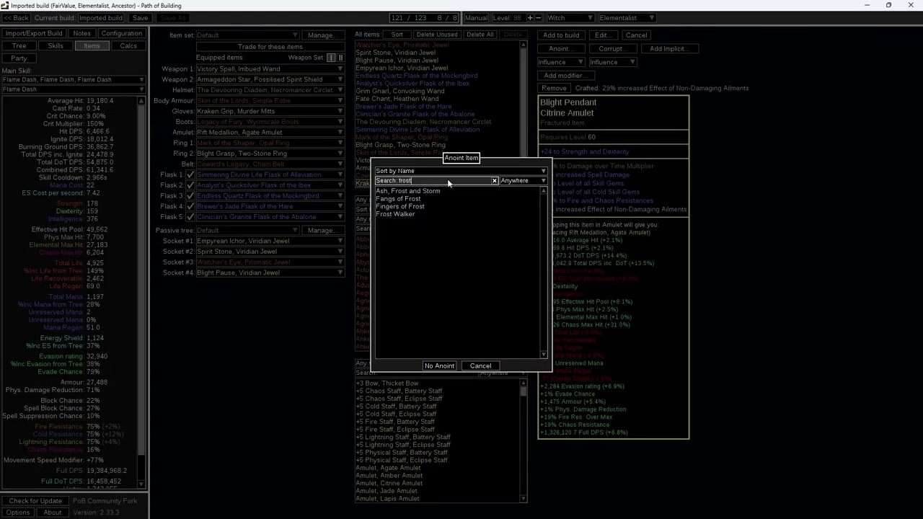
{"action": "left_click", "coordinate": [437, 190]}
{"action": "left_click", "coordinate": [433, 366]}
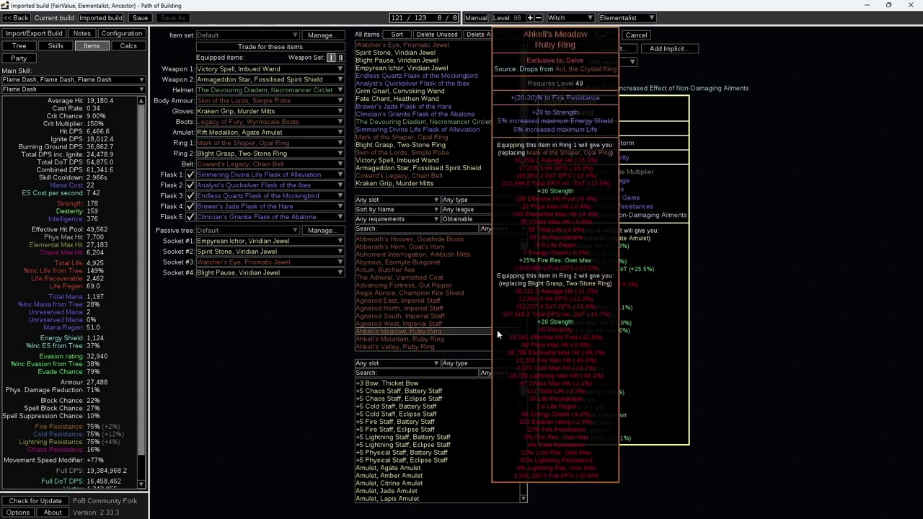